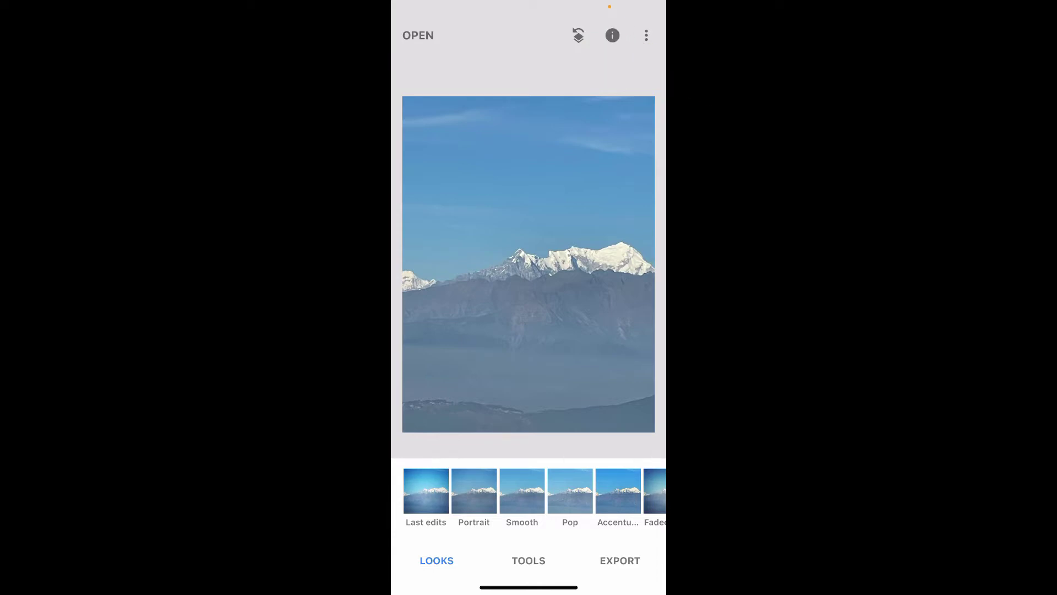
Scan a QR look code from the edit history's QR look options.
click(578, 35)
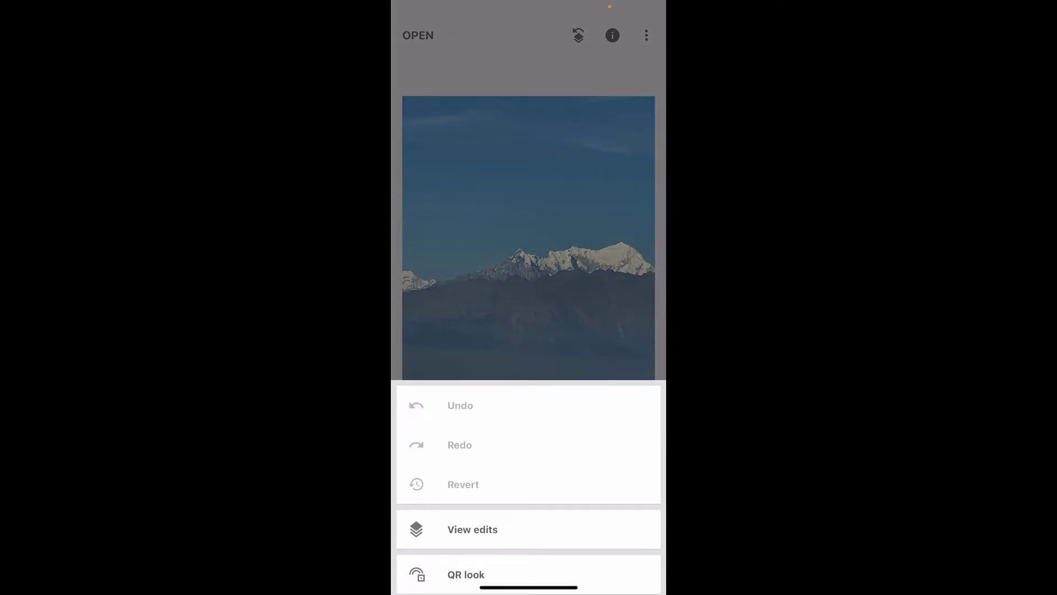
click(465, 547)
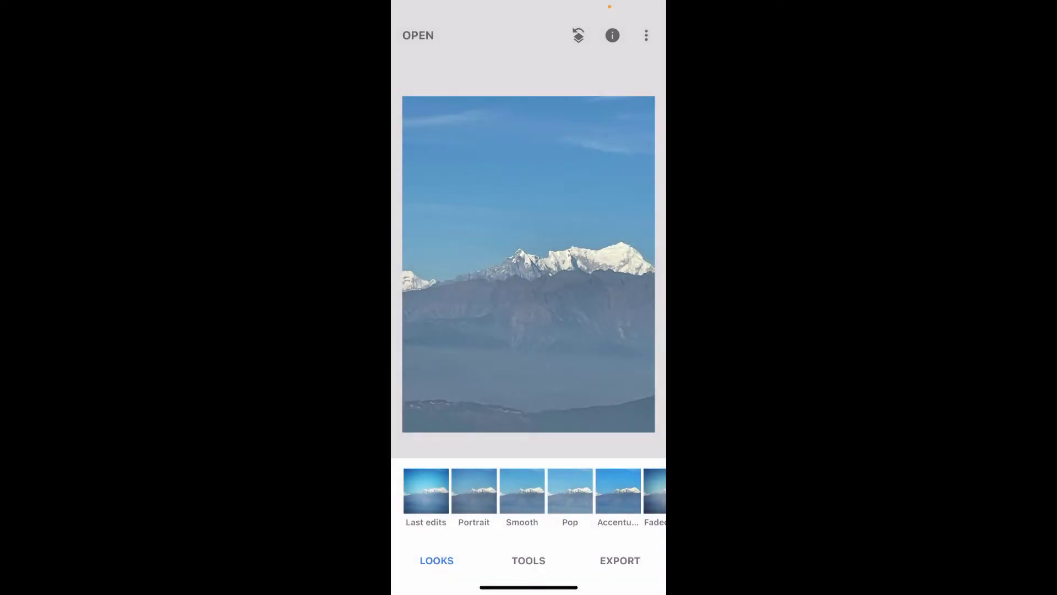
click(479, 545)
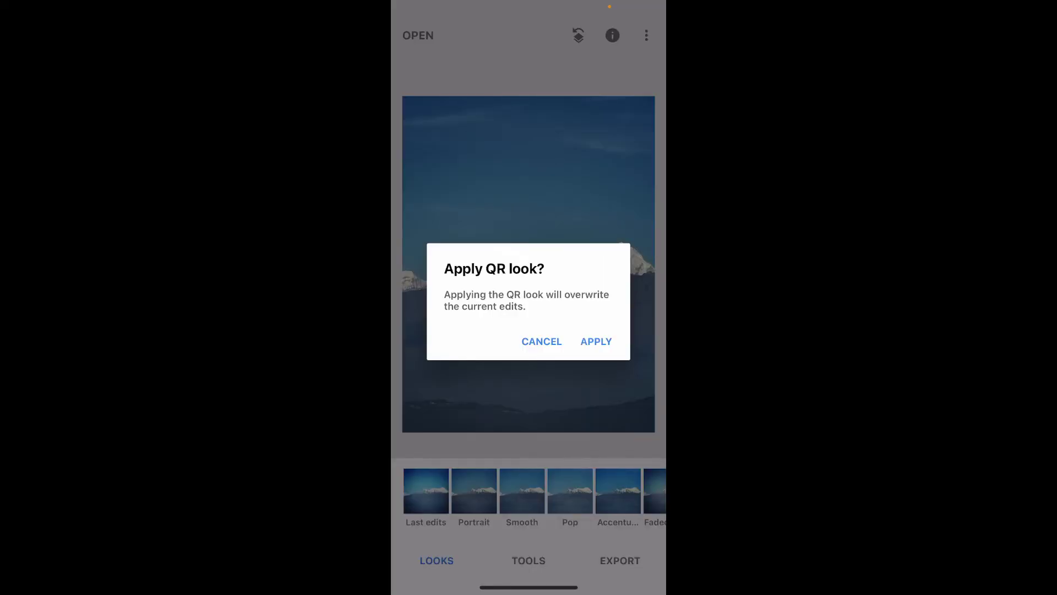
Confirm applying the scanned QR look to the mountain photo, overwriting current edits.
click(596, 341)
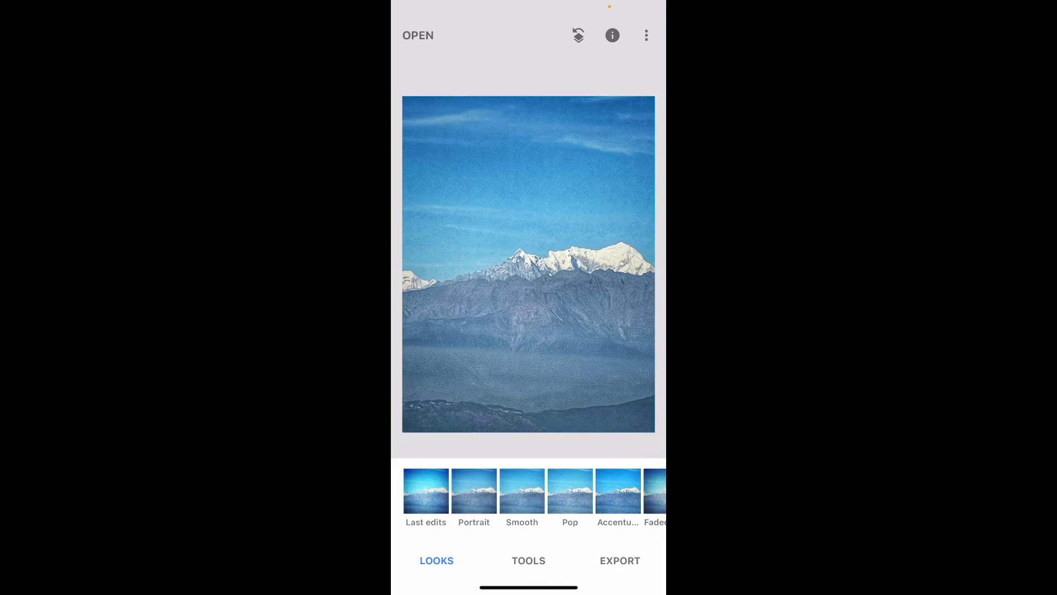
scroll(528, 490, right, 5)
Preview the Morning and Accentuate looks on the mountain photo.
click(541, 490)
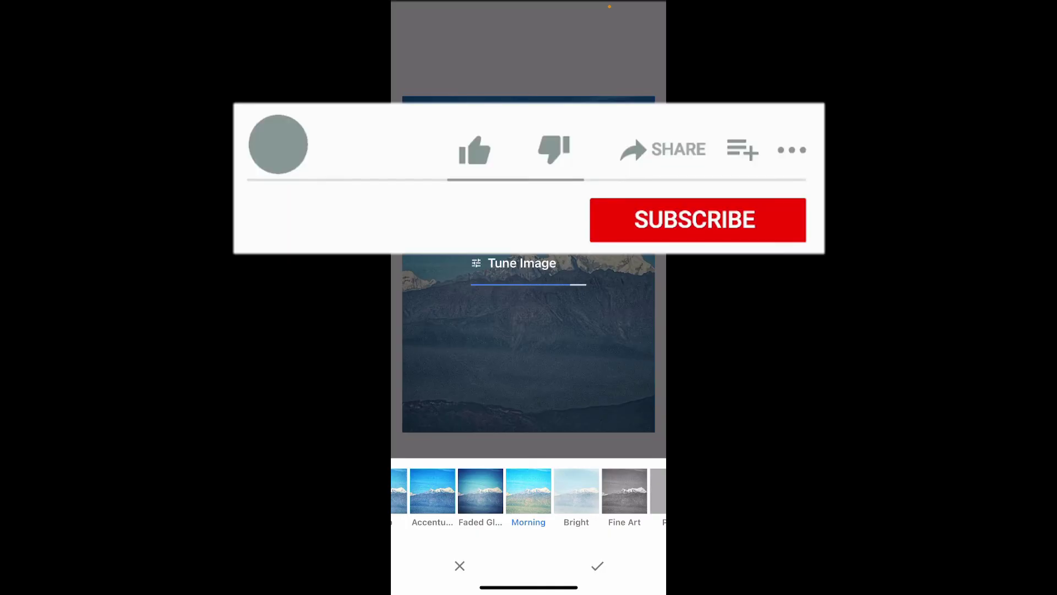
click(526, 491)
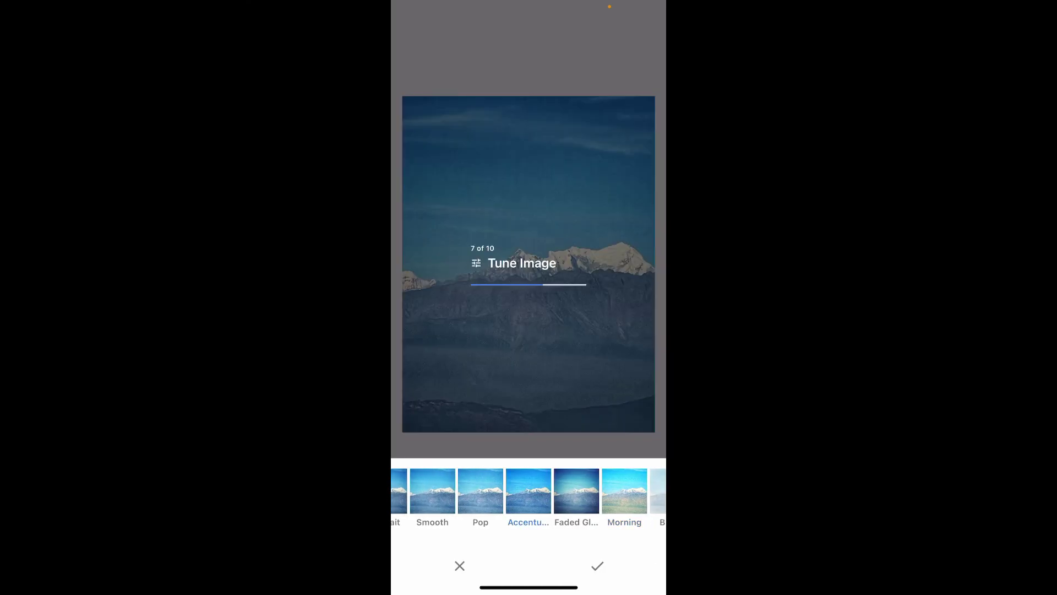